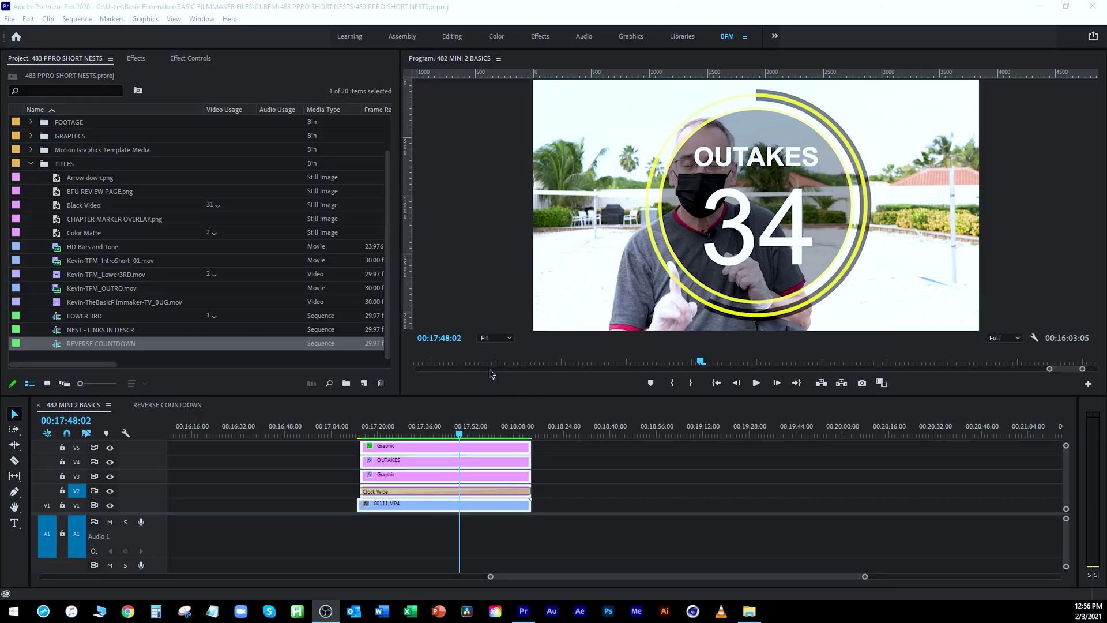
Preview the OUTAKES countdown, then marquee-select the four graphic layers on V2–V5 in a maximized Timeline.
click(356, 427)
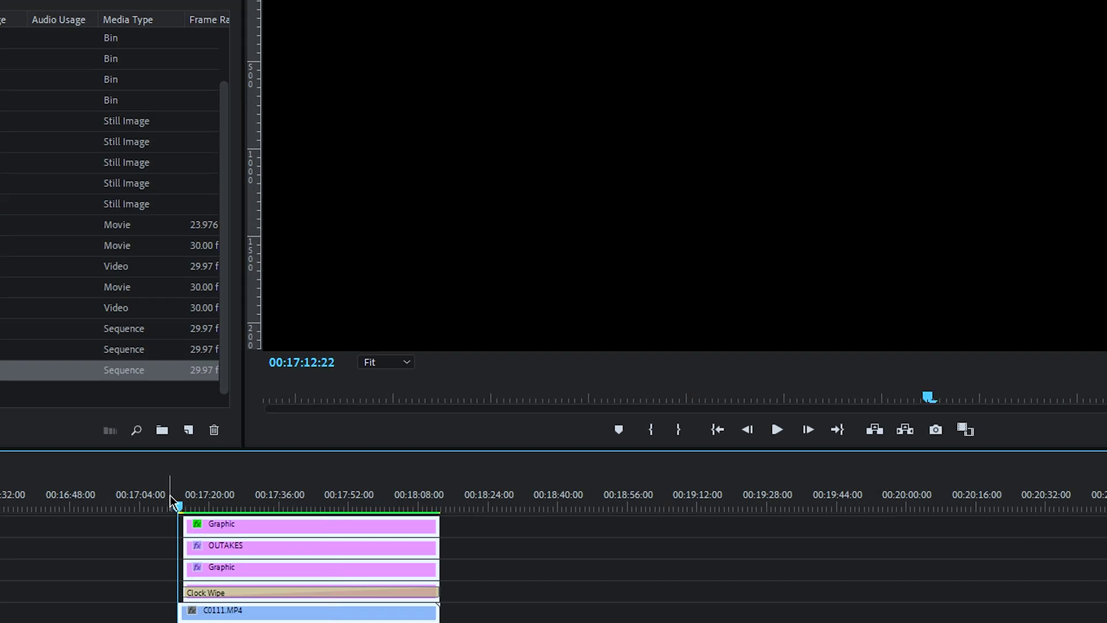
drag(178, 502, 384, 499)
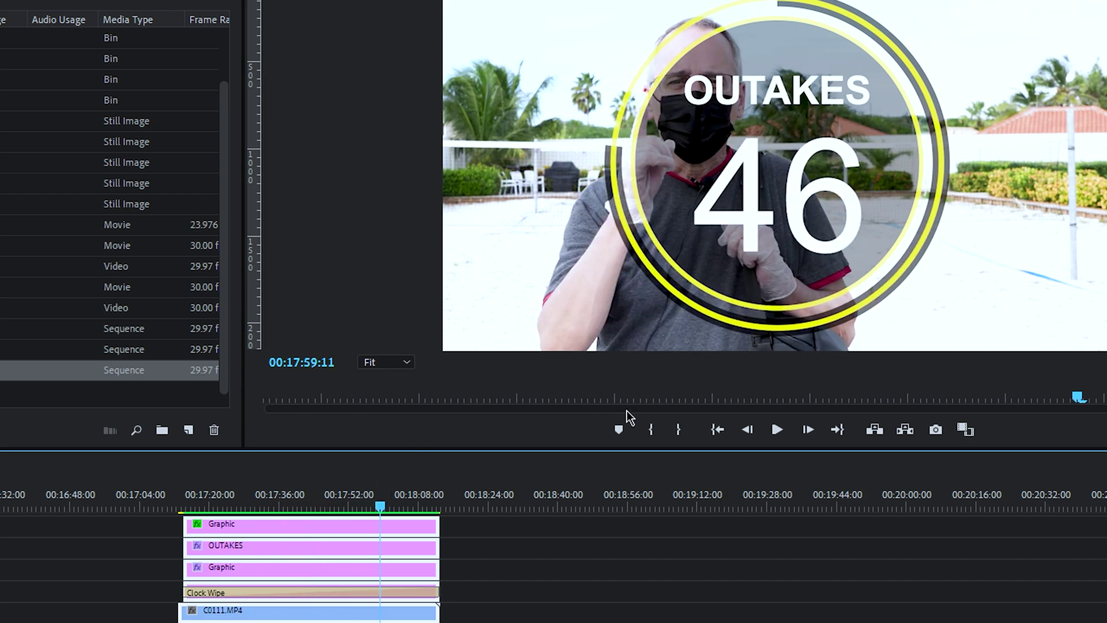
key(grave)
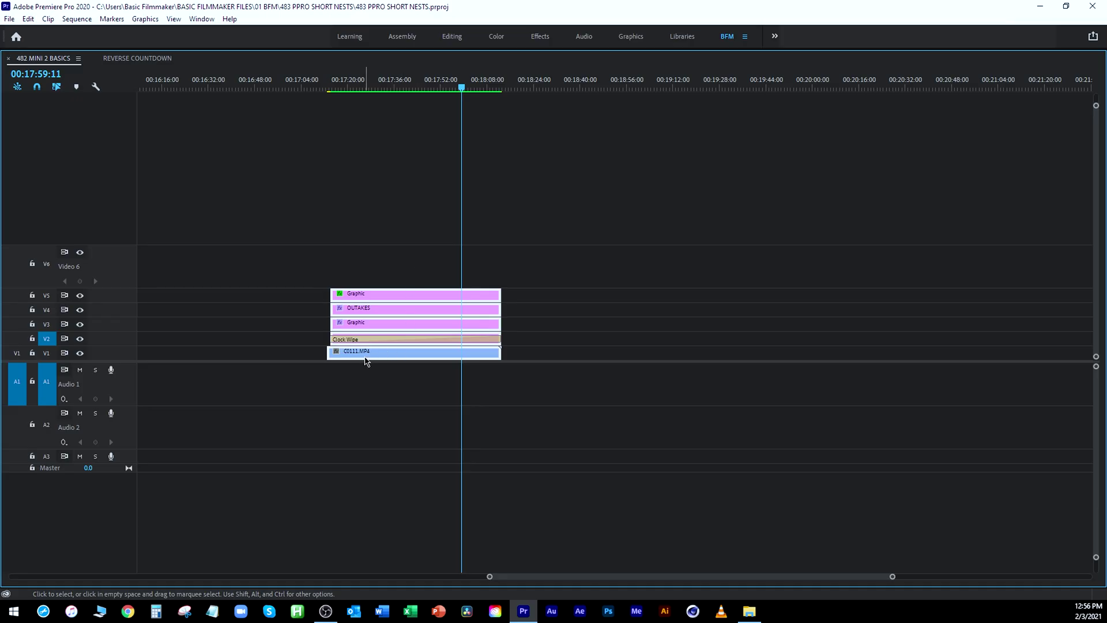
drag(338, 275, 370, 340)
key(grave)
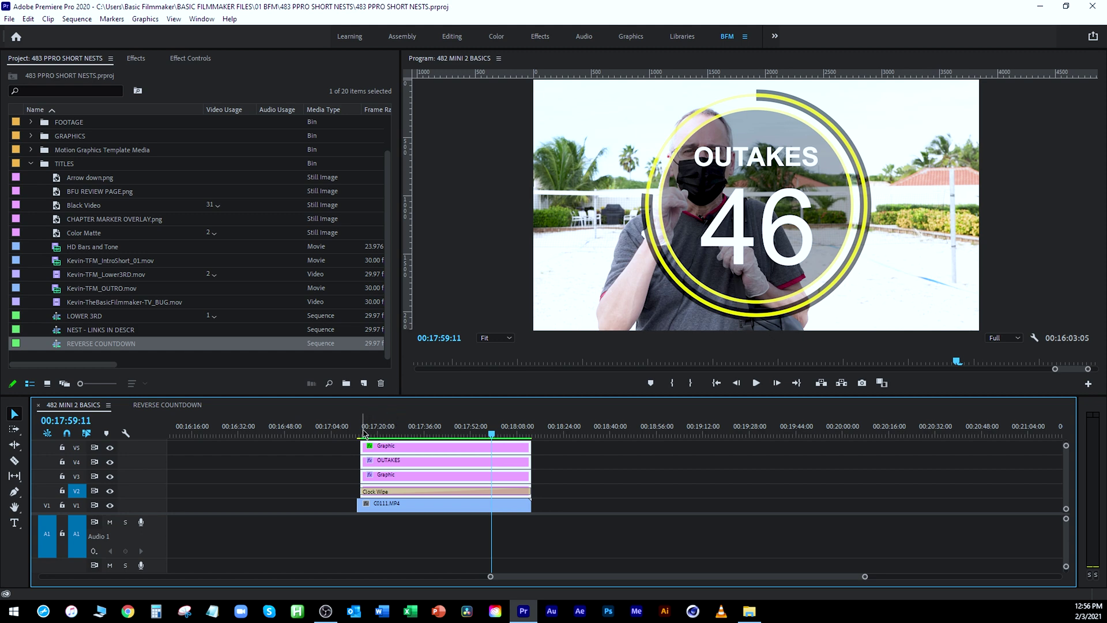
Scrub to countdown 18 and reselect the four graphic layers above C0111.MP4.
drag(364, 432, 411, 432)
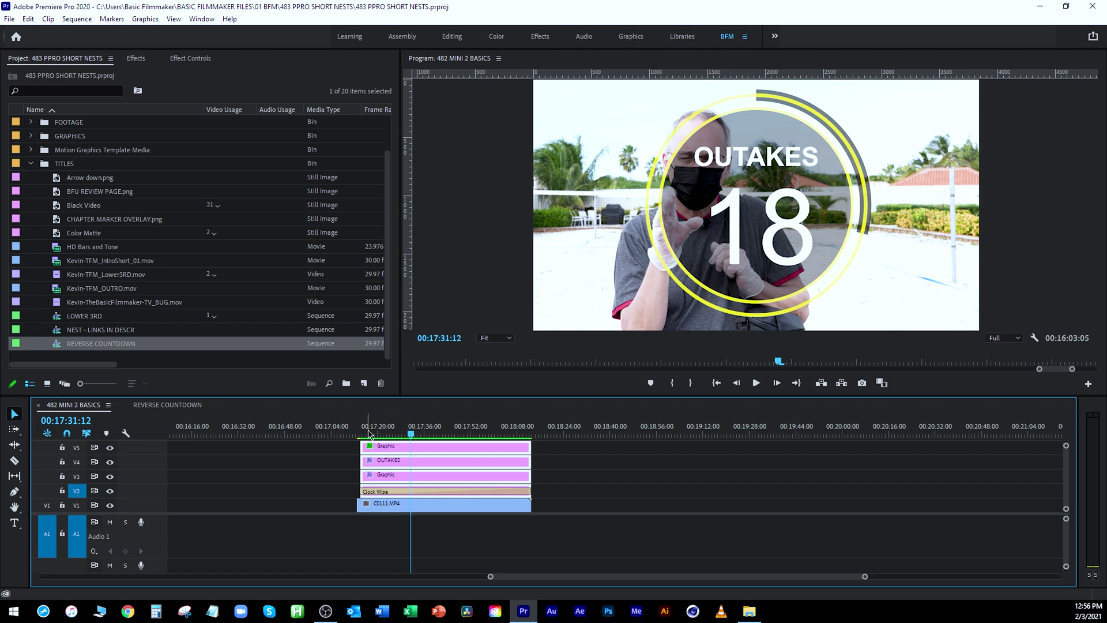
drag(369, 433, 413, 437)
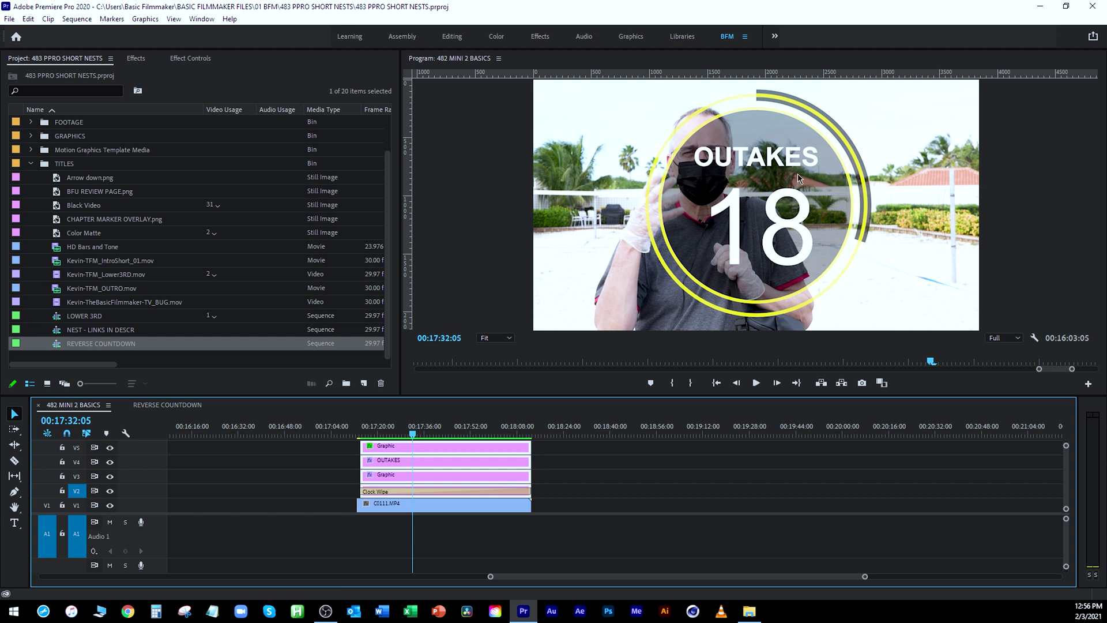
drag(552, 442, 507, 494)
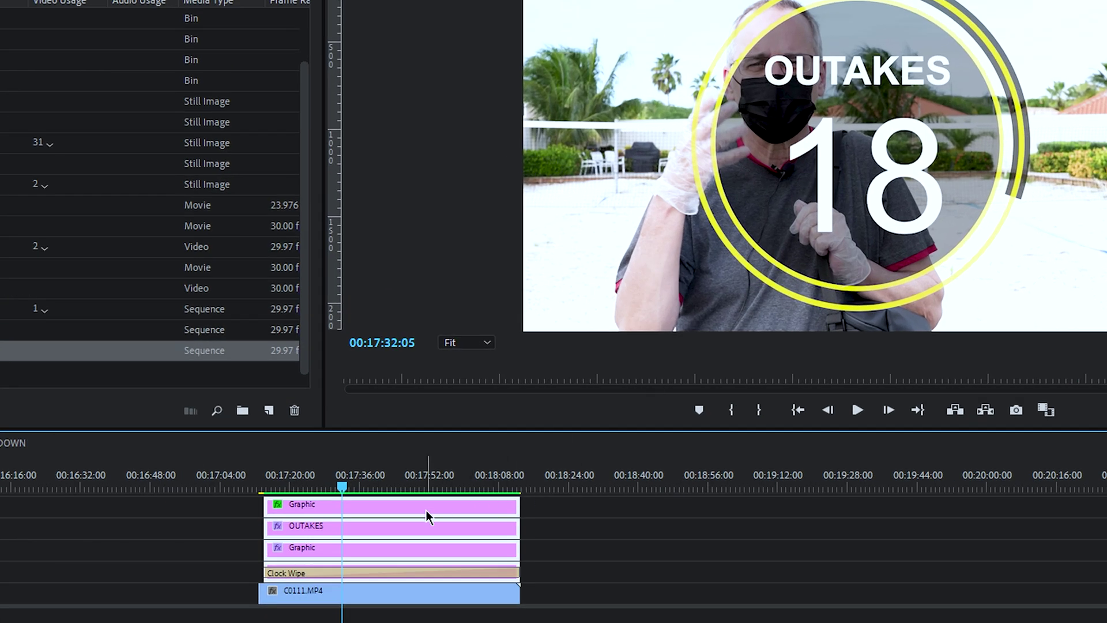
Nest the selected layers as 'NEST - OUTTAKES TIMER' and open the nested sequence to view its layers.
right_click(411, 511)
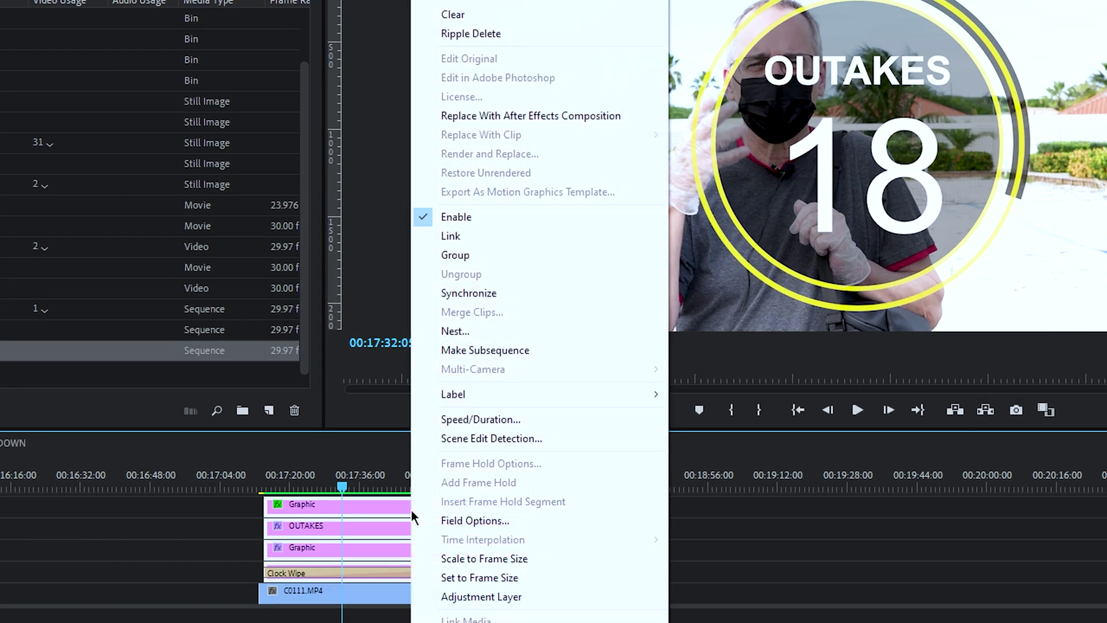
click(485, 336)
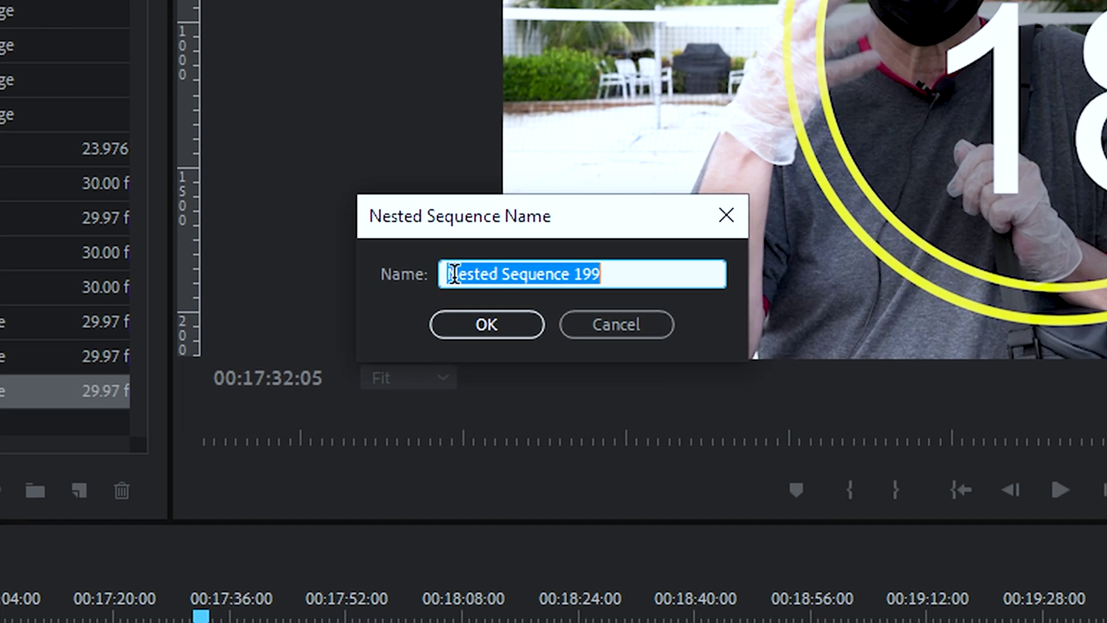
text(NES)
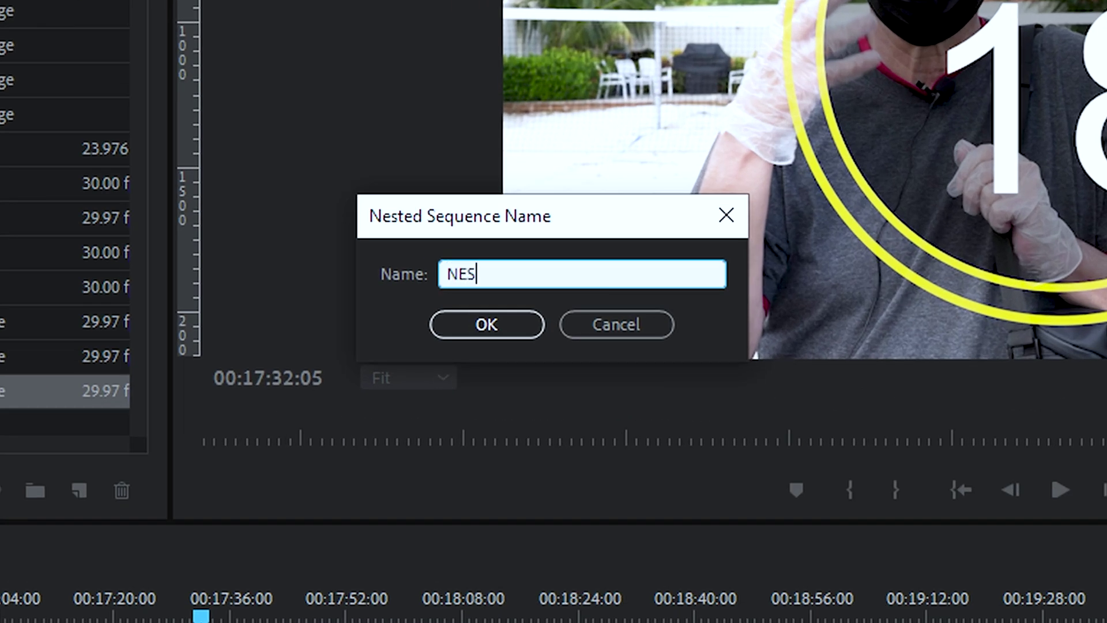
text(T - OUTTAKES TIME)
key(Return)
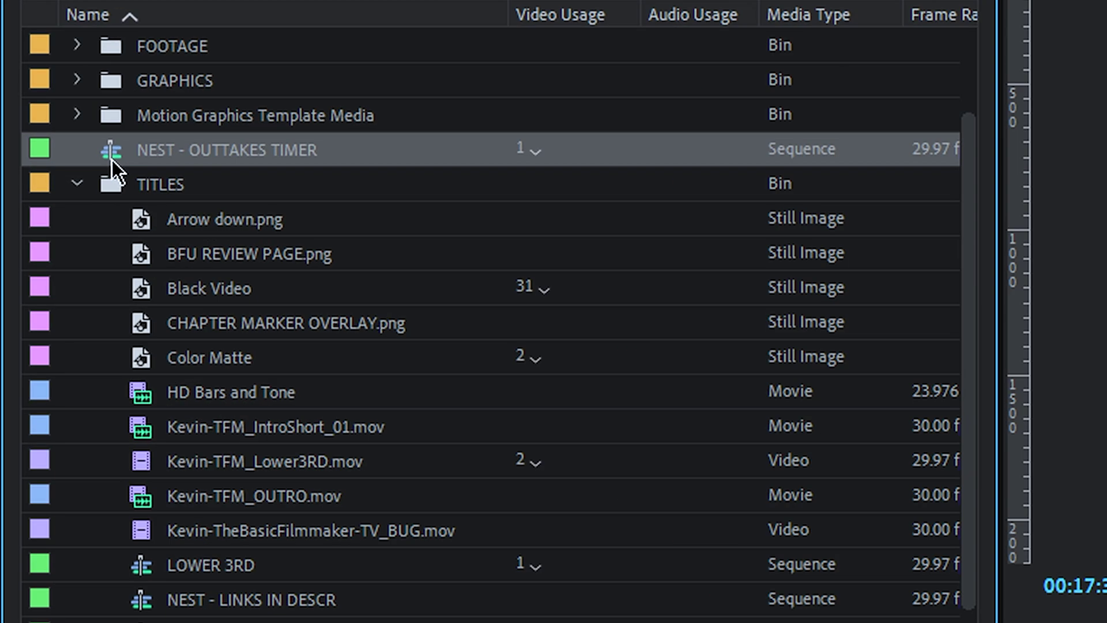
mouse_move(46, 164)
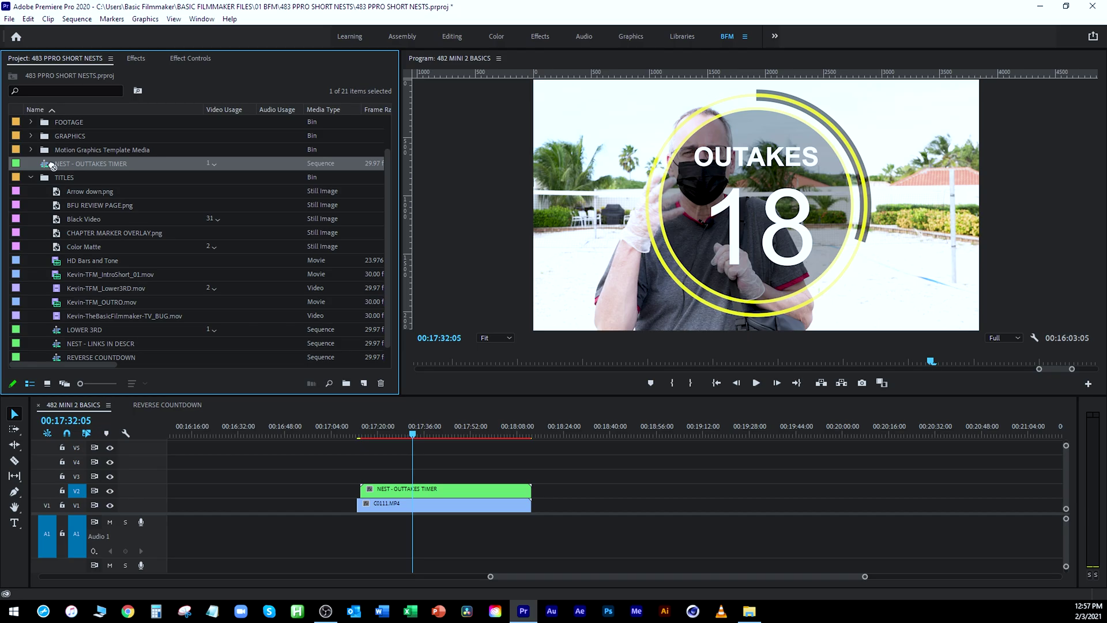
drag(412, 434, 425, 490)
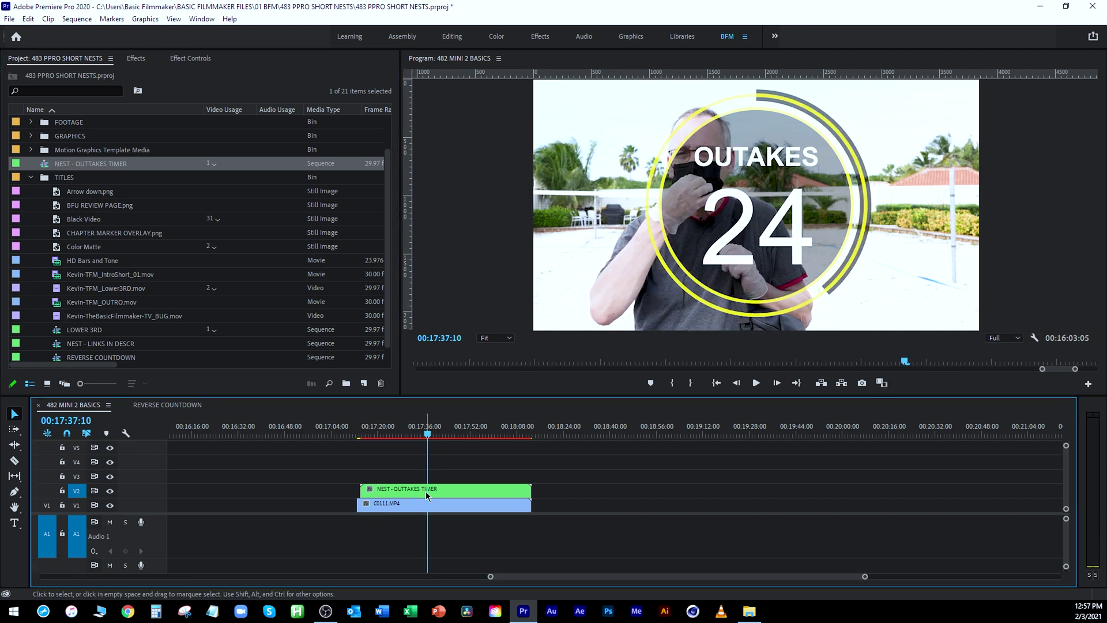
double_click(426, 490)
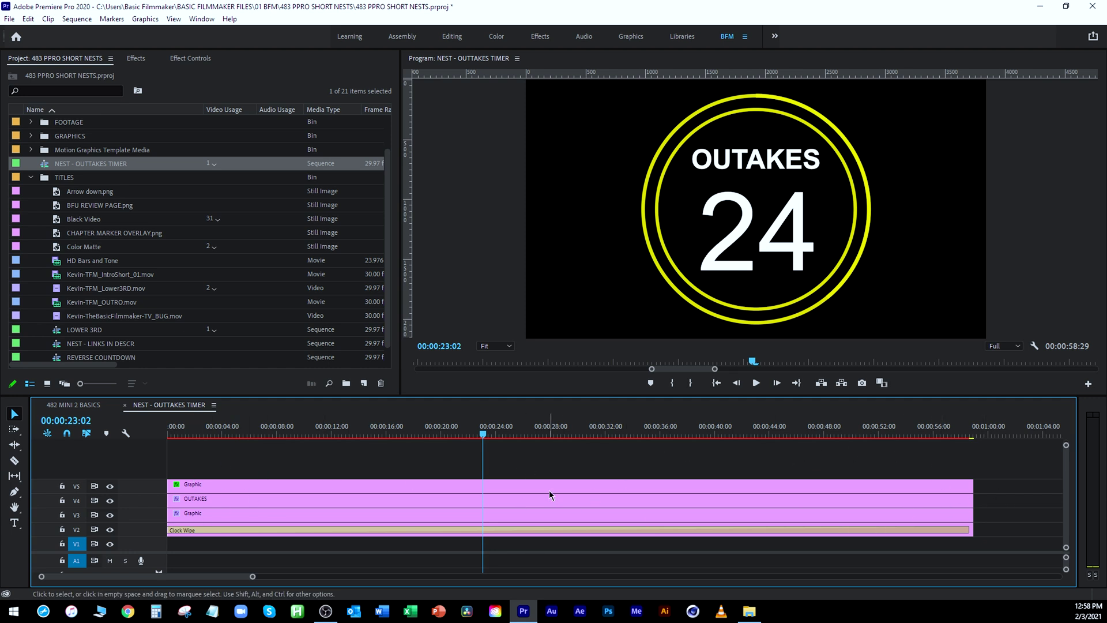
drag(173, 433, 611, 434)
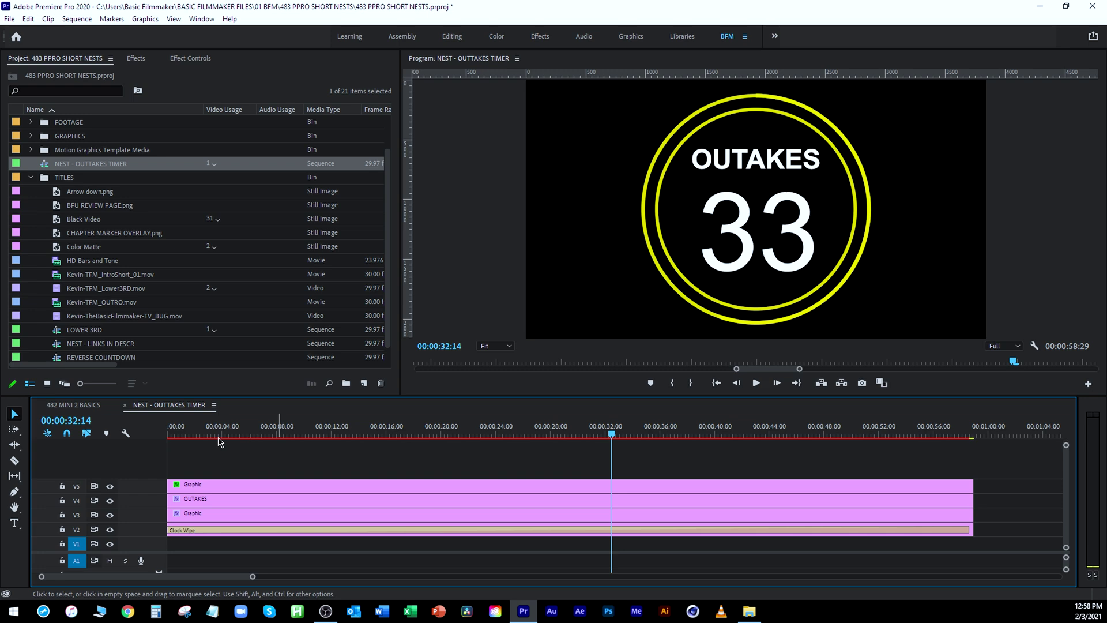
click(78, 406)
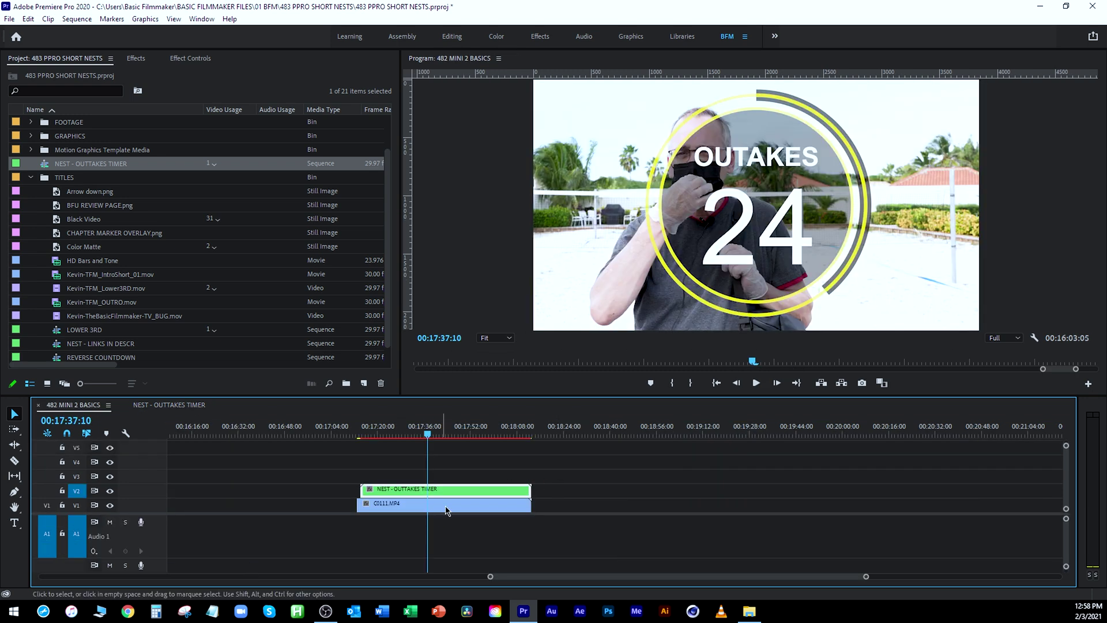
At countdown frame 19, try shifting the timer's position, then undo it back to centre.
click(415, 436)
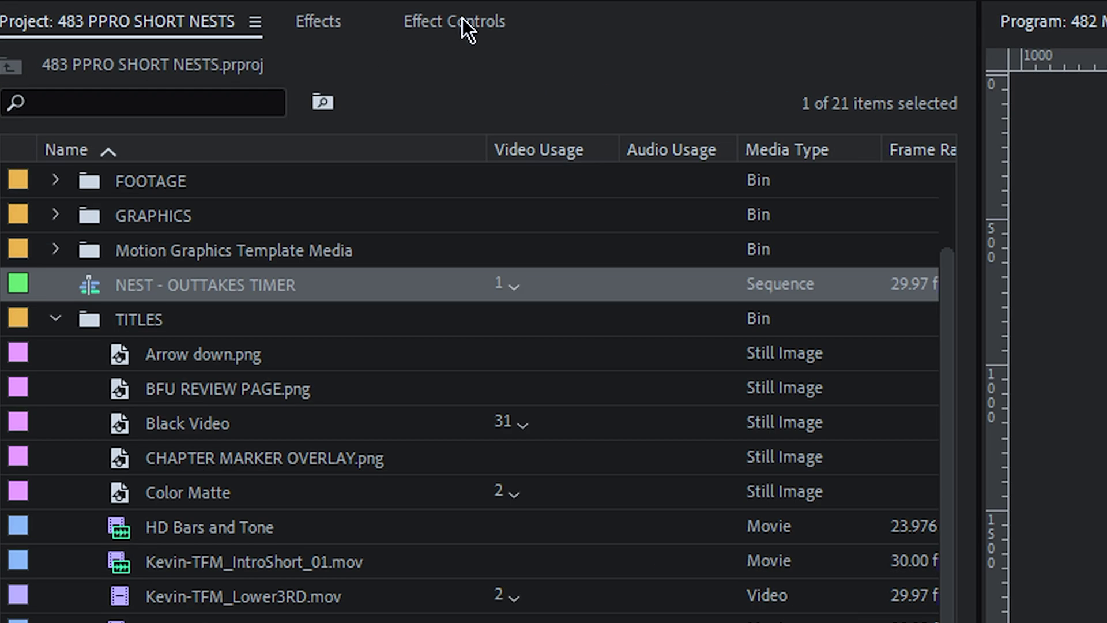
click(192, 58)
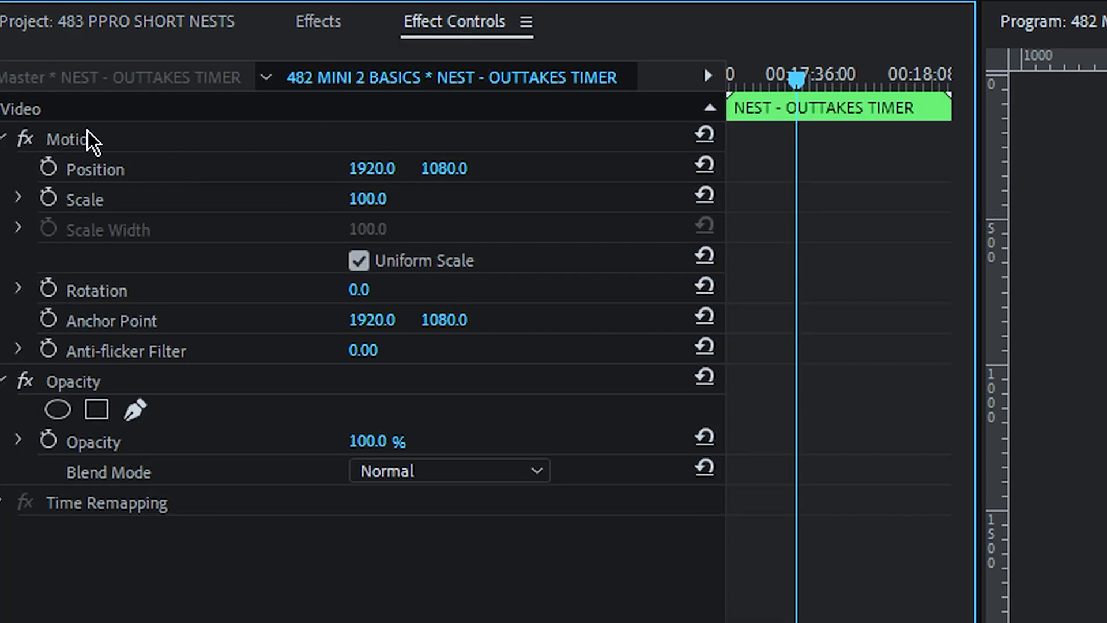
drag(373, 167, 519, 168)
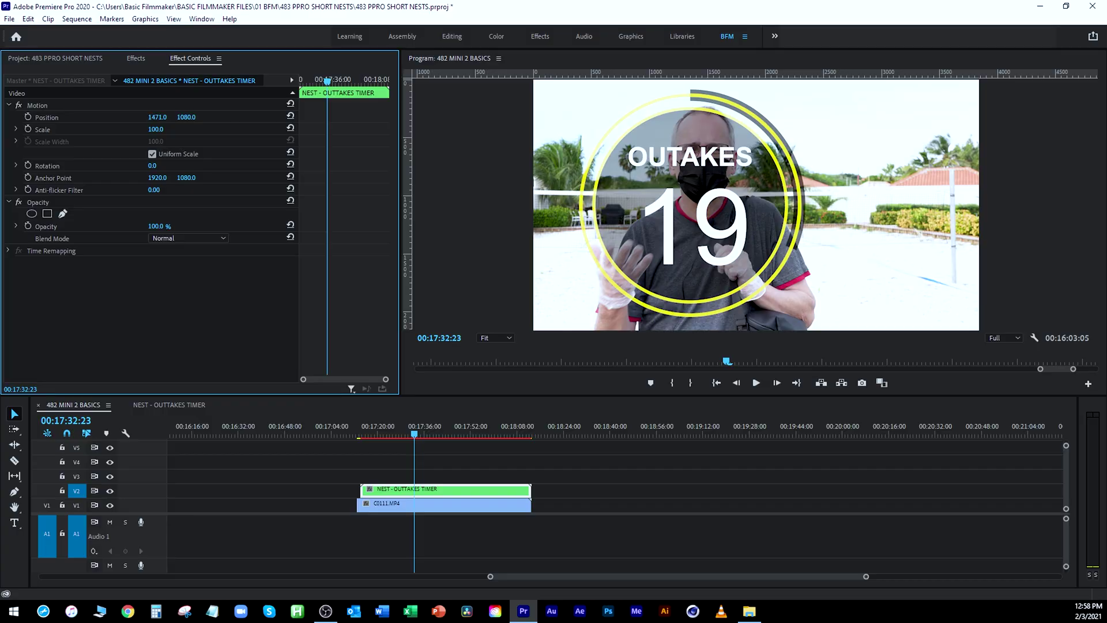
drag(219, 117, 250, 128)
key(ctrl+z)
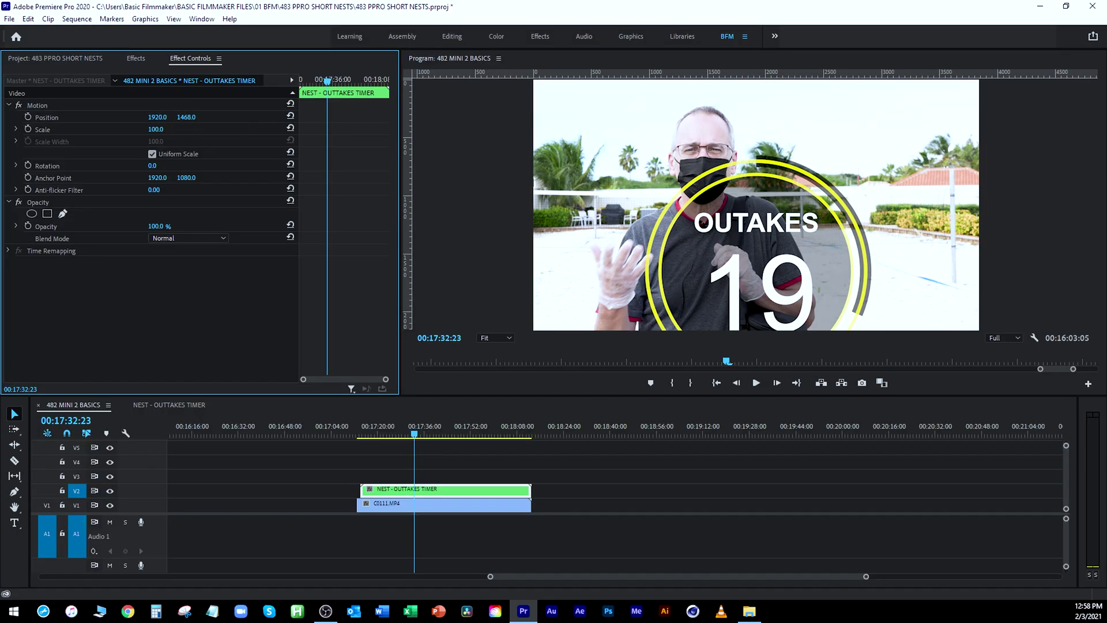
Scale the nested timer to 40 and drag it into the frame's top-left corner.
click(171, 405)
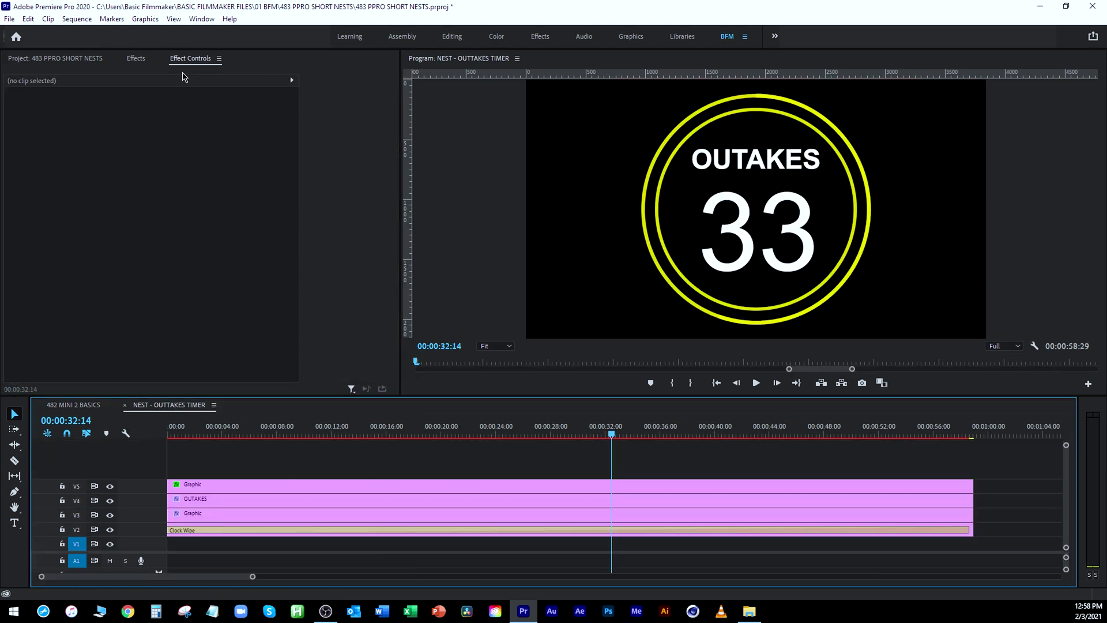
click(135, 59)
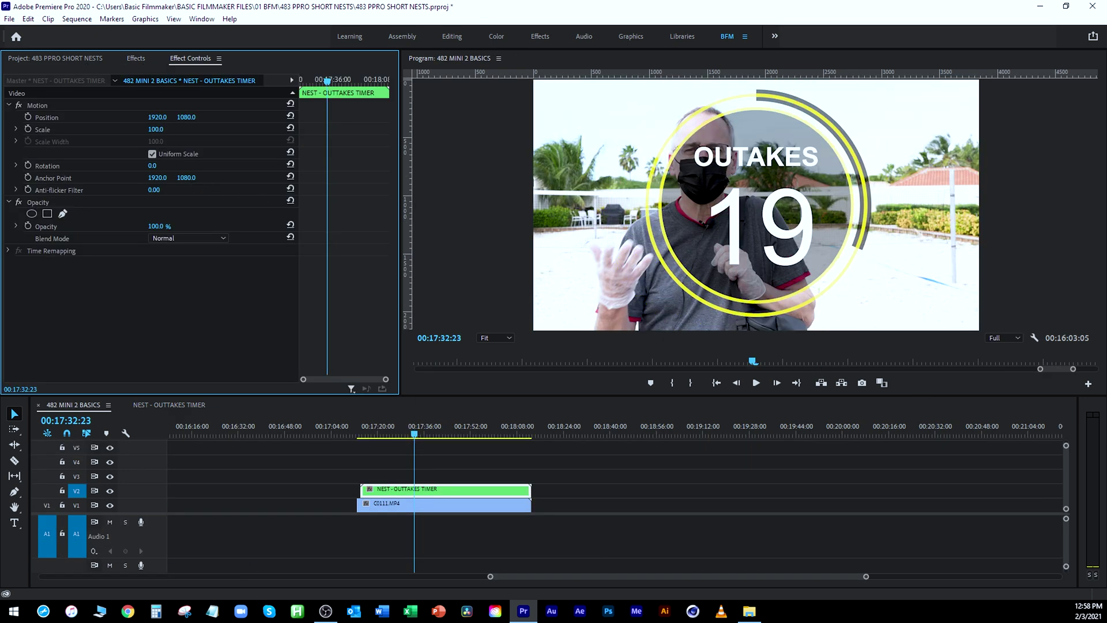
text(40)
key(Return)
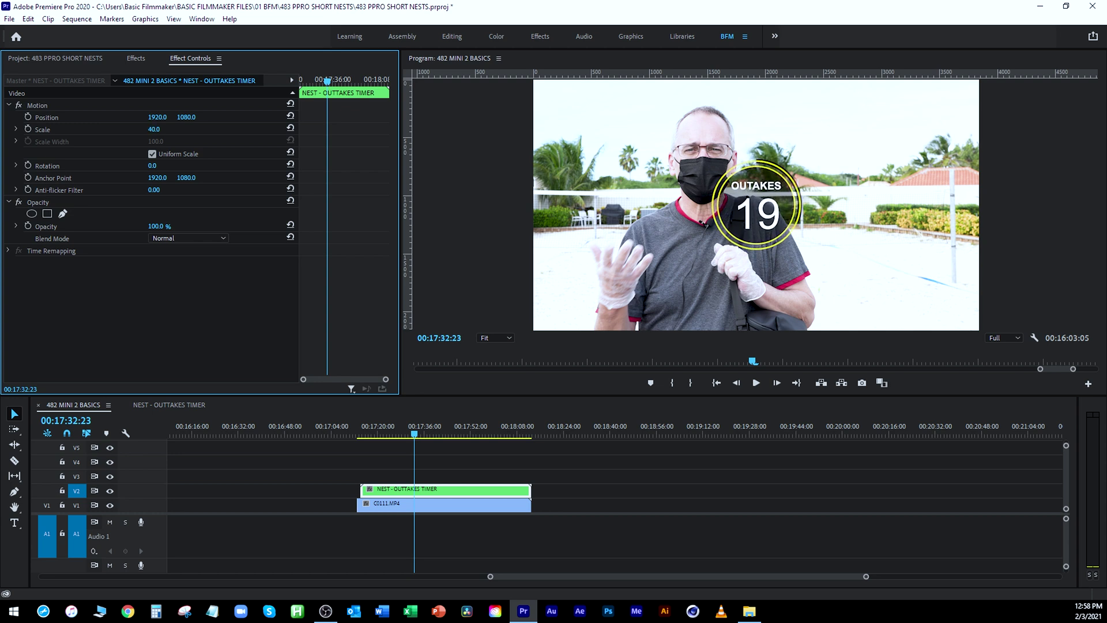
click(37, 105)
drag(758, 225, 595, 164)
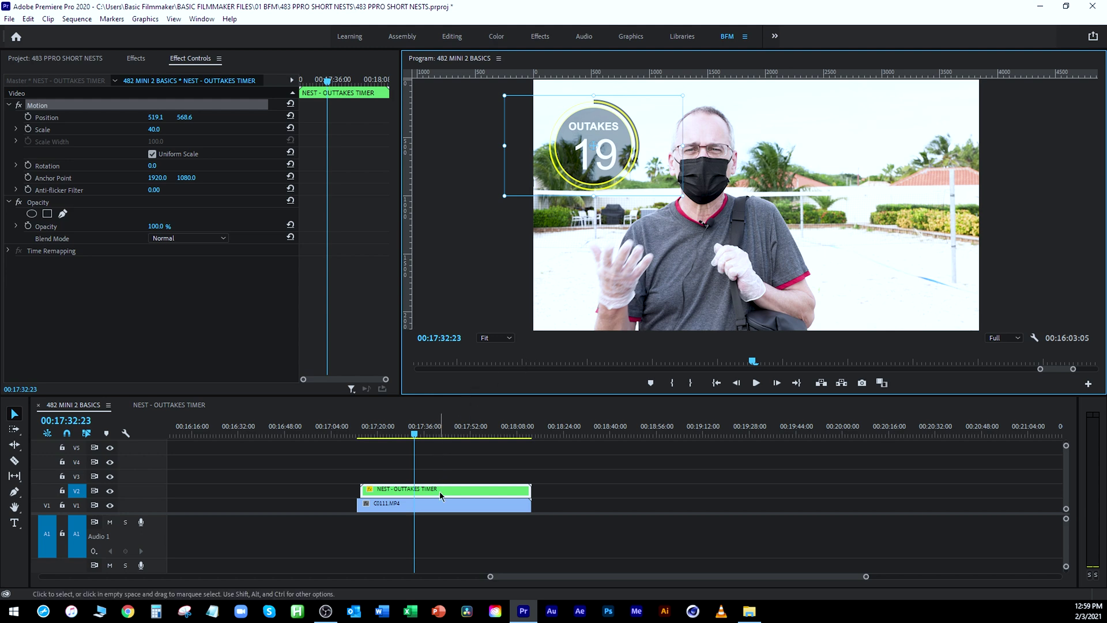
Turn on Reverse Speed in the timer clip's Speed/Duration settings.
right_click(482, 496)
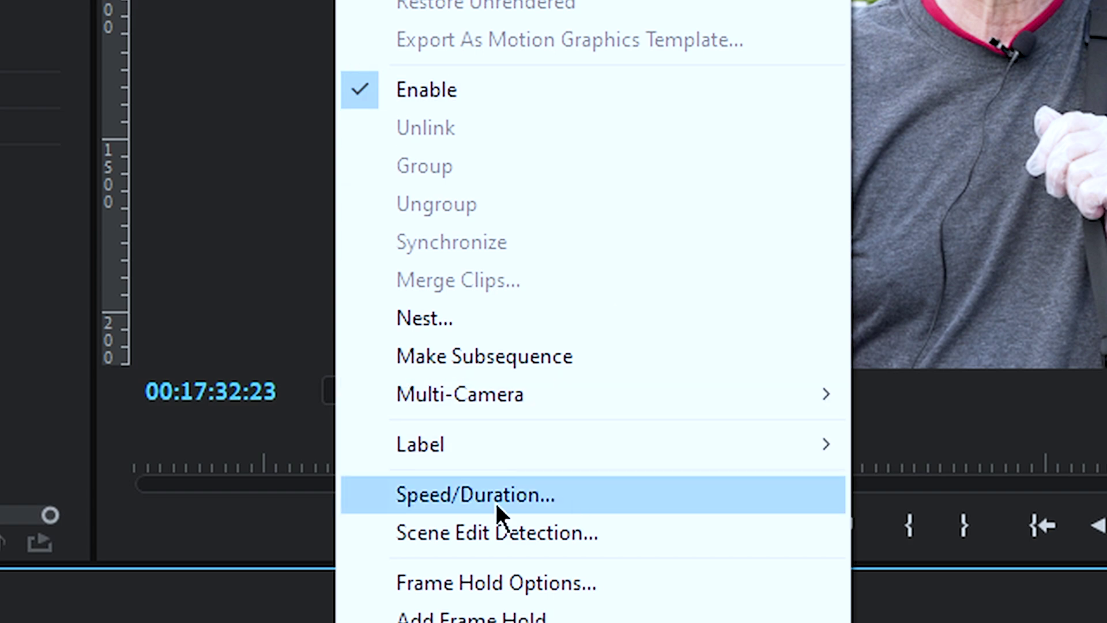
click(495, 496)
click(389, 293)
click(472, 468)
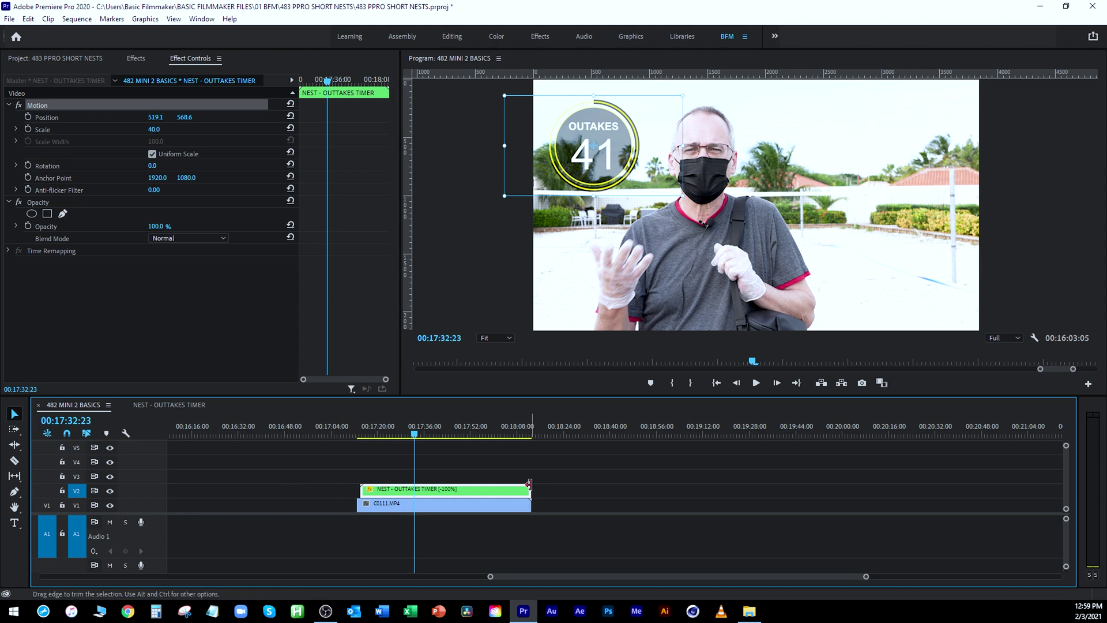
Check the NEST - OUTTAKES TIMER tab, return to 482 MINI 2 BASICS, and scrub near the clip start.
click(194, 406)
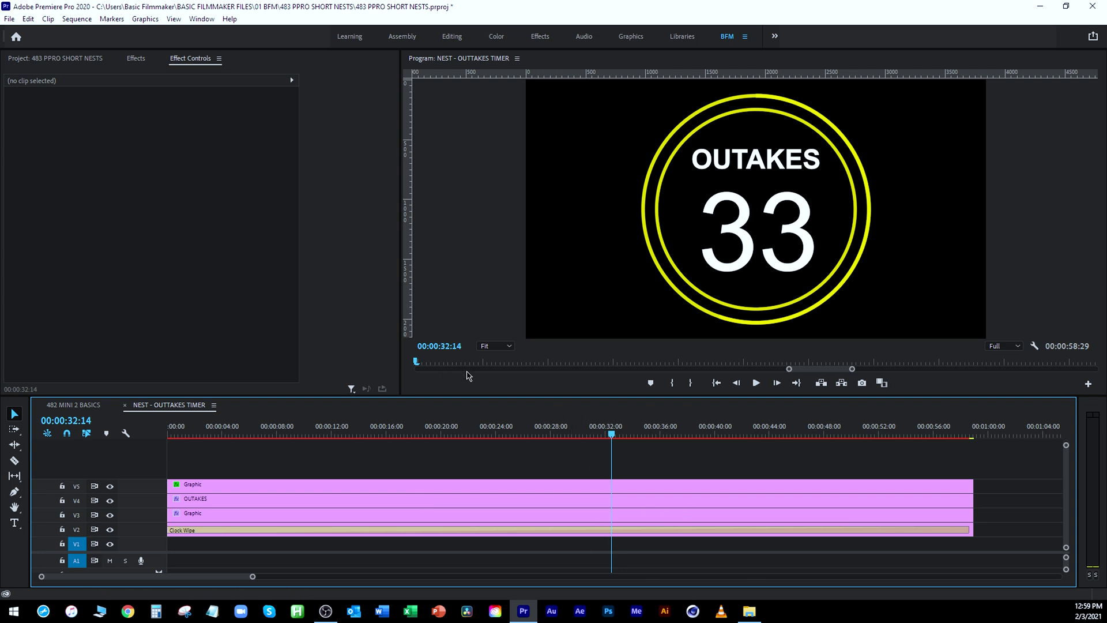
click(87, 404)
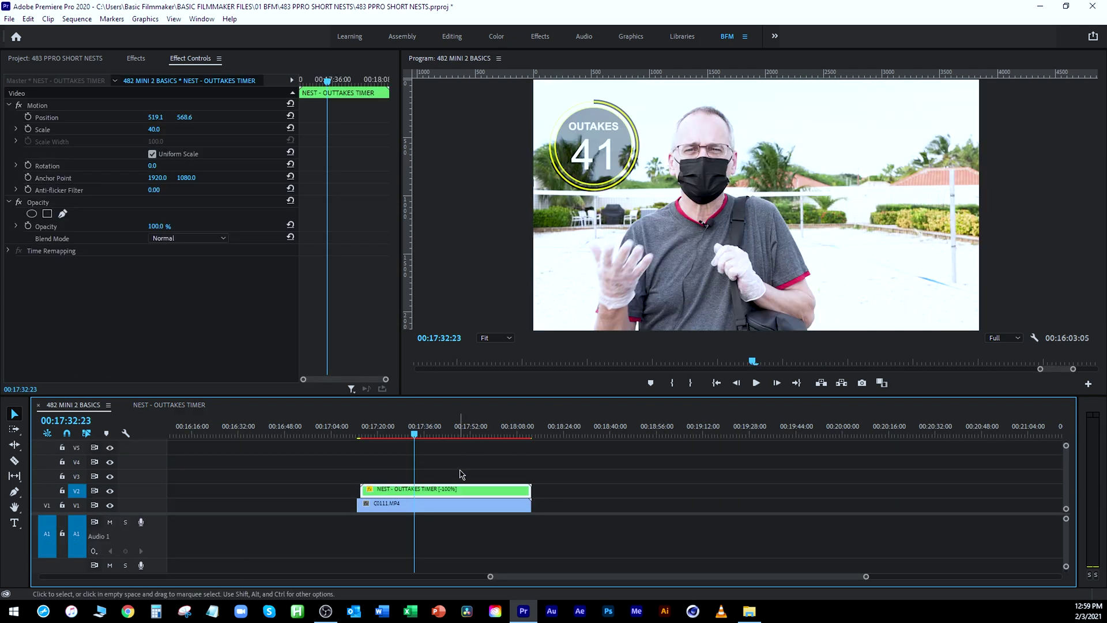
mouse_move(414, 433)
mouse_down()
mouse_move(364, 436)
mouse_move(420, 438)
mouse_up()
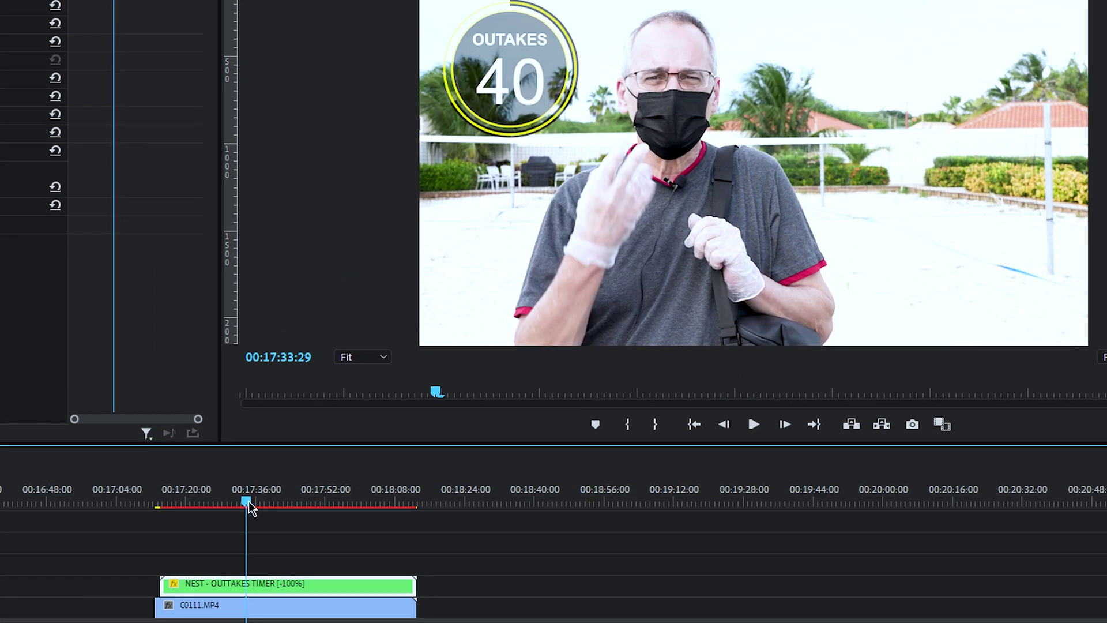
Drag the timer clip's left edge right so it starts later in the C0111.MP4 footage.
drag(249, 507, 243, 511)
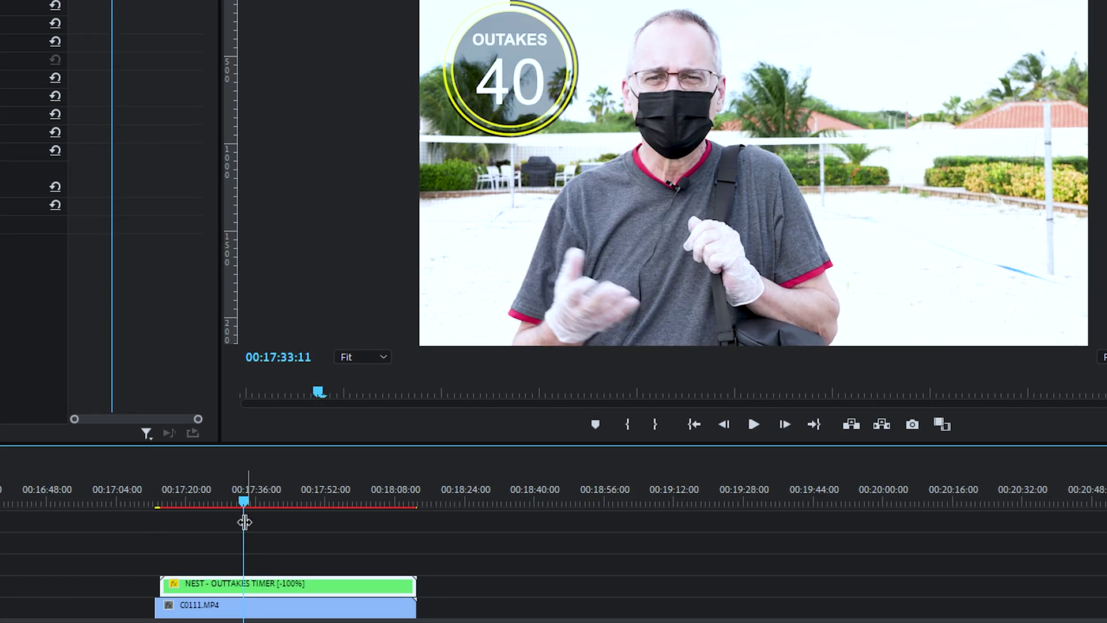
drag(162, 584, 244, 585)
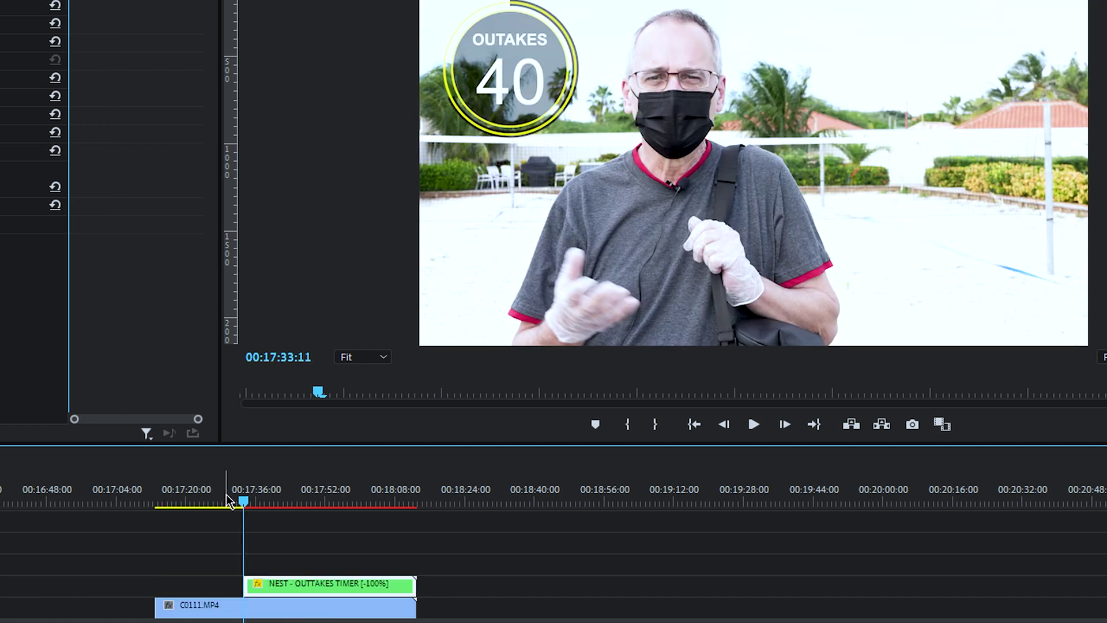
drag(241, 508, 419, 505)
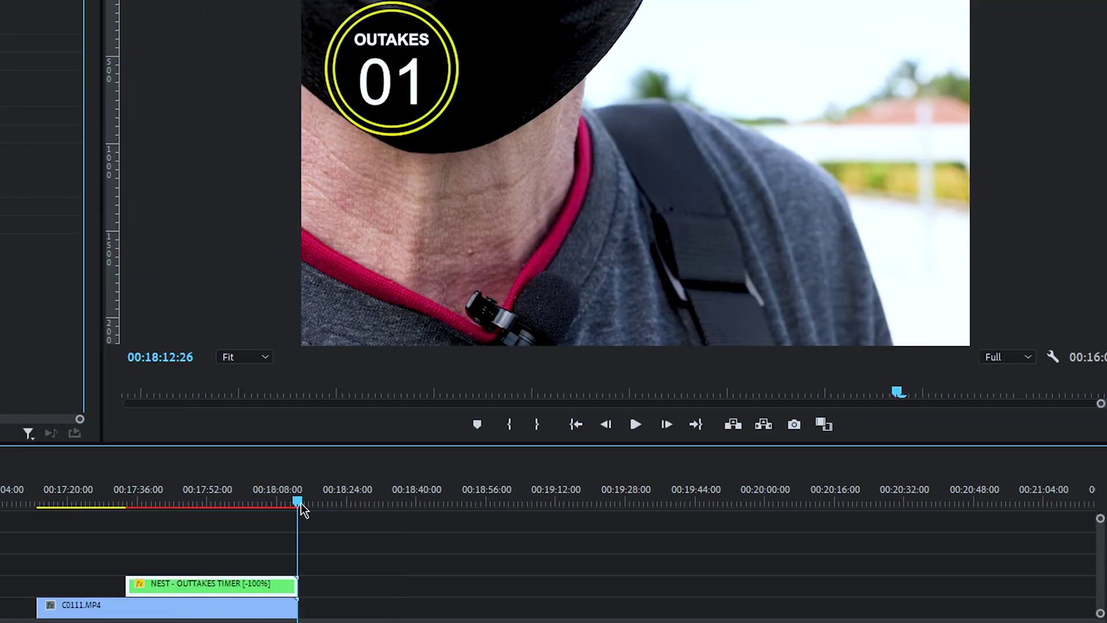
Scrub back to review the countdown, check the nest tab, and return to the timer's first frame.
drag(304, 510, 176, 508)
drag(449, 438, 442, 436)
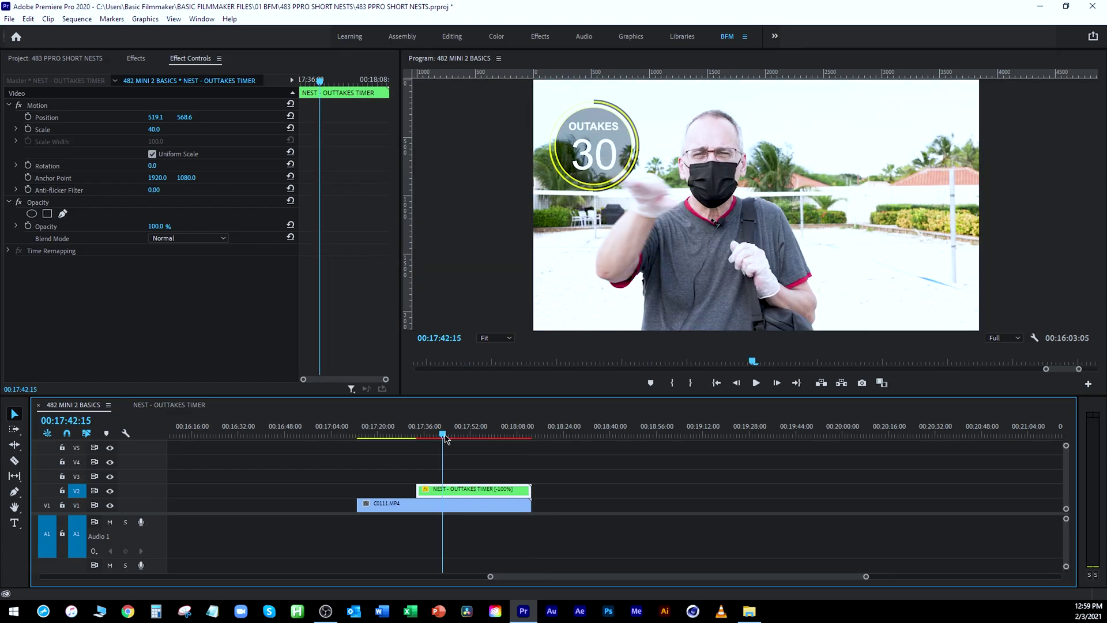
click(167, 405)
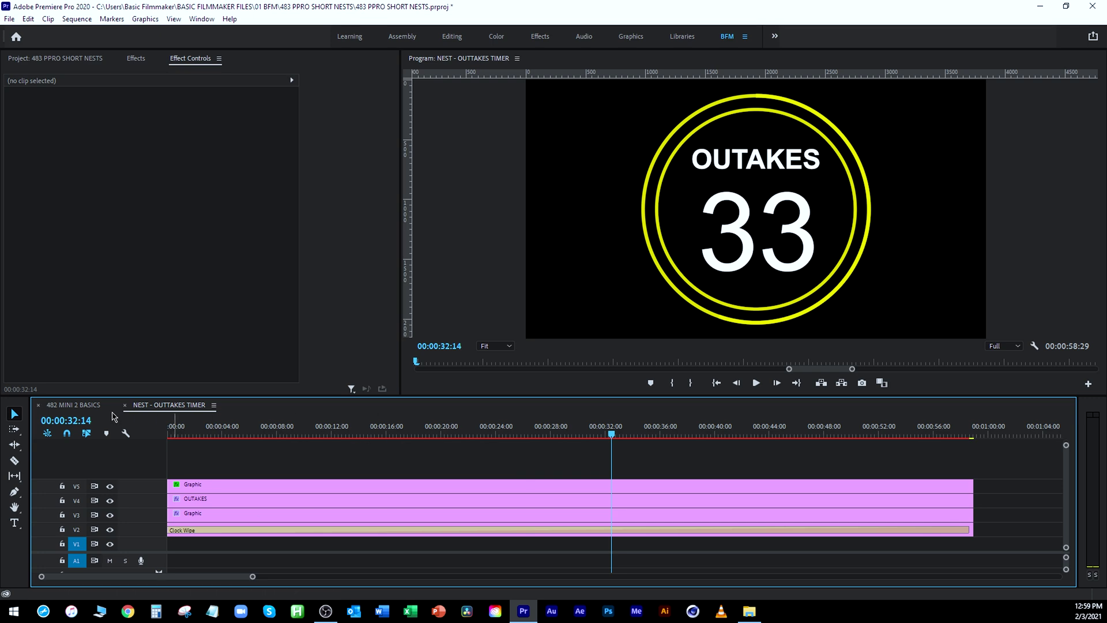
click(78, 405)
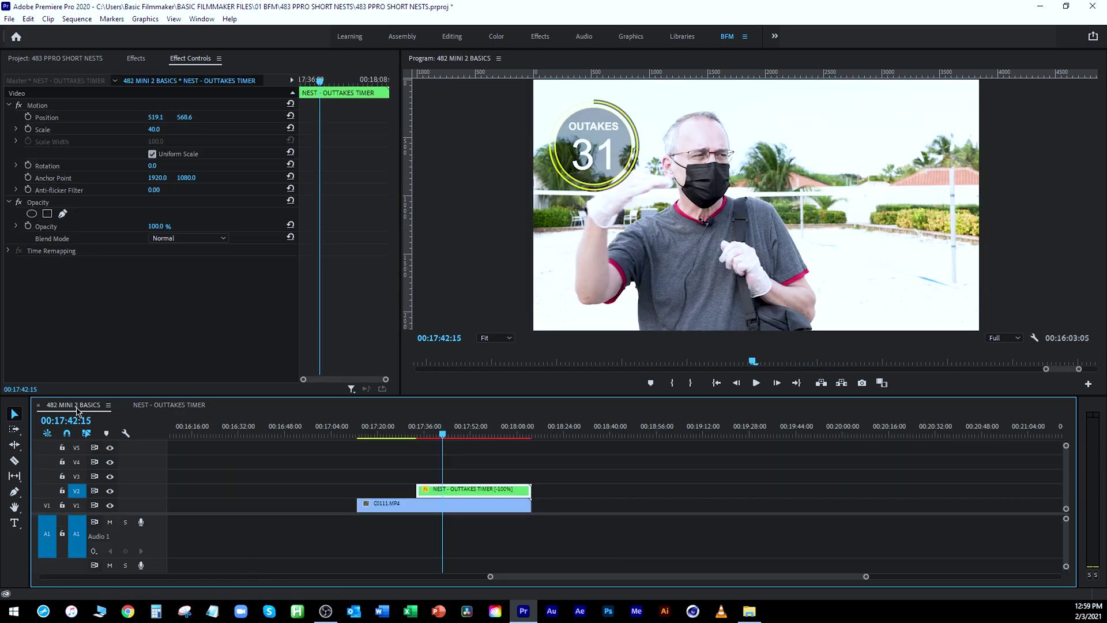
click(417, 437)
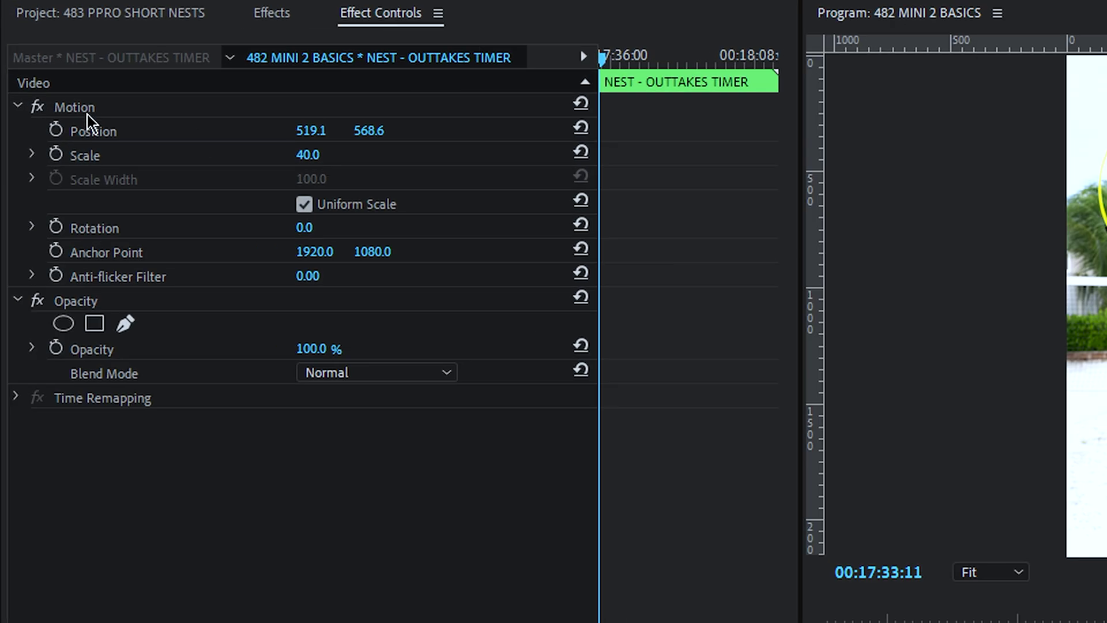
Add two Position keyframes a few frames apart, moving the first one off the left edge.
click(56, 130)
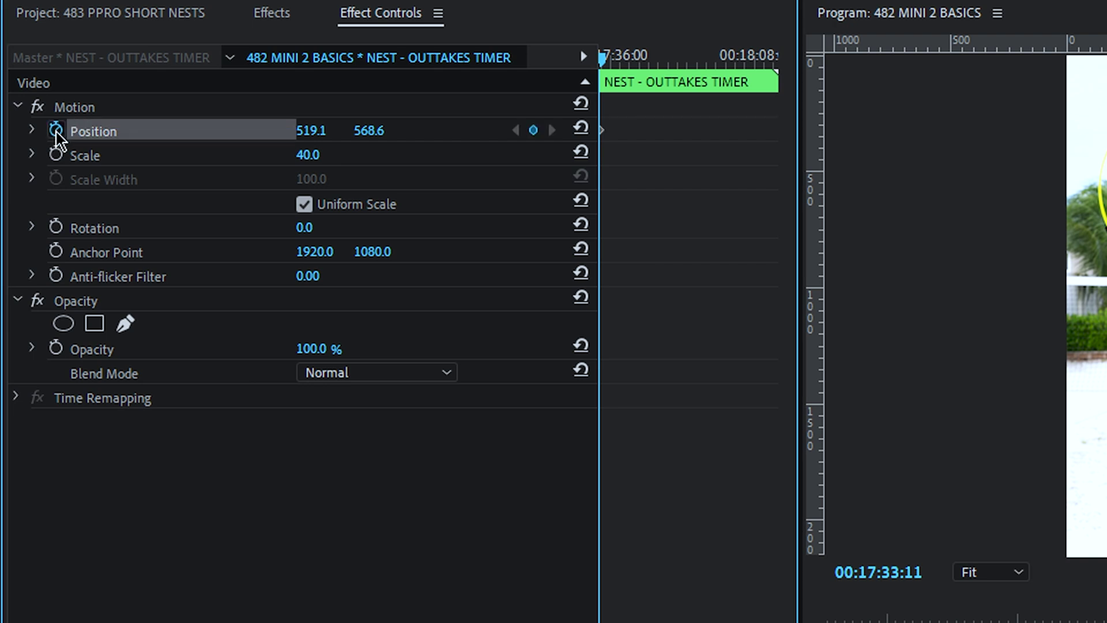
key(shift+Right)
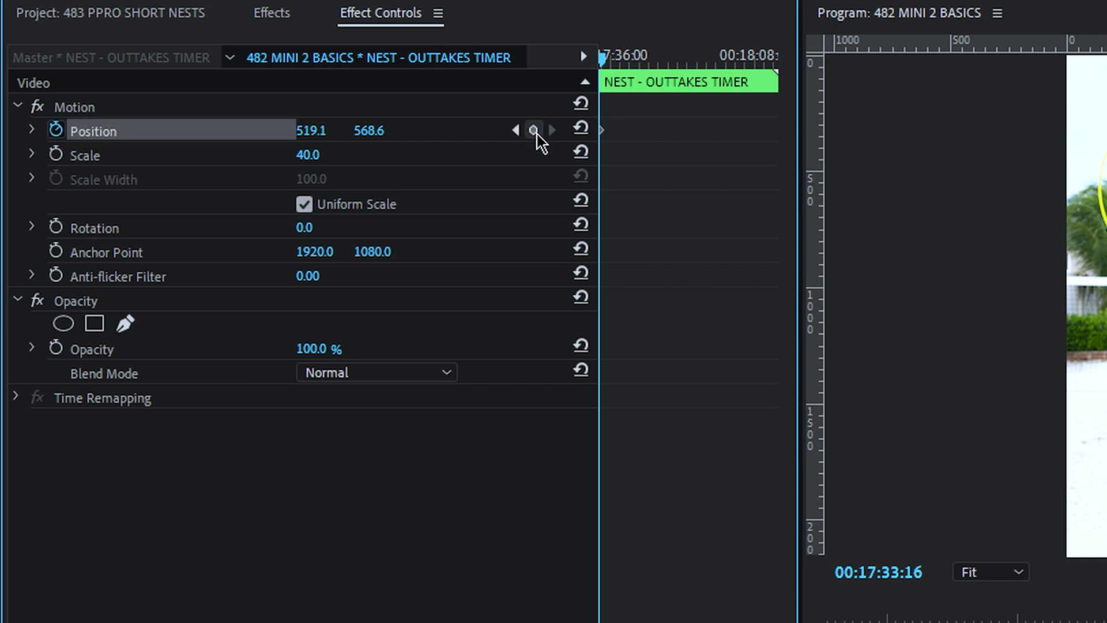
click(536, 132)
click(516, 131)
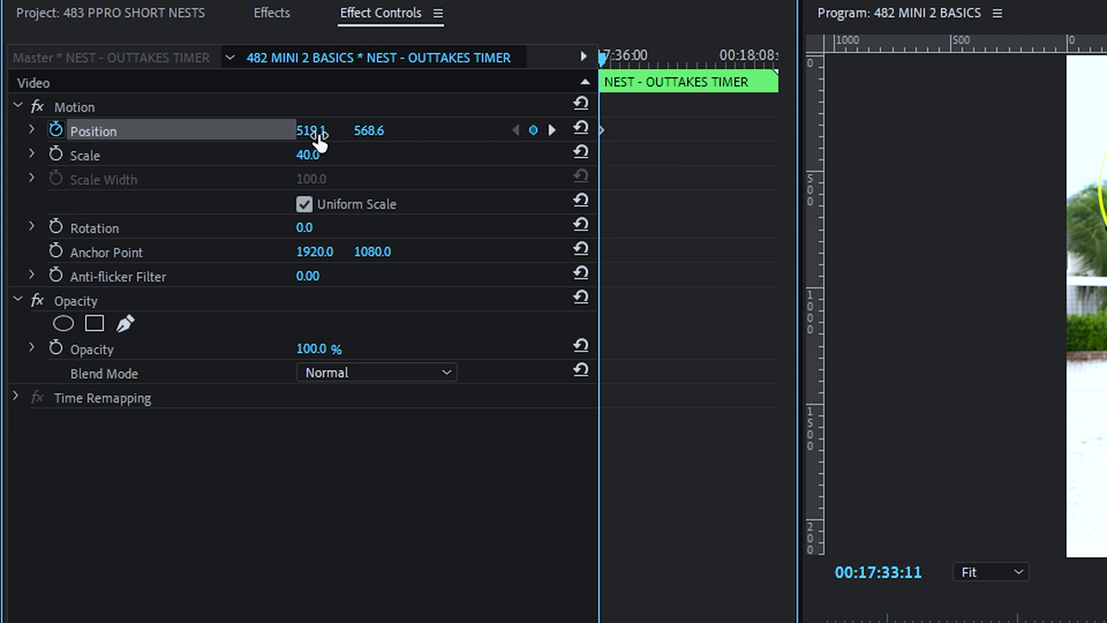
drag(316, 136, 173, 136)
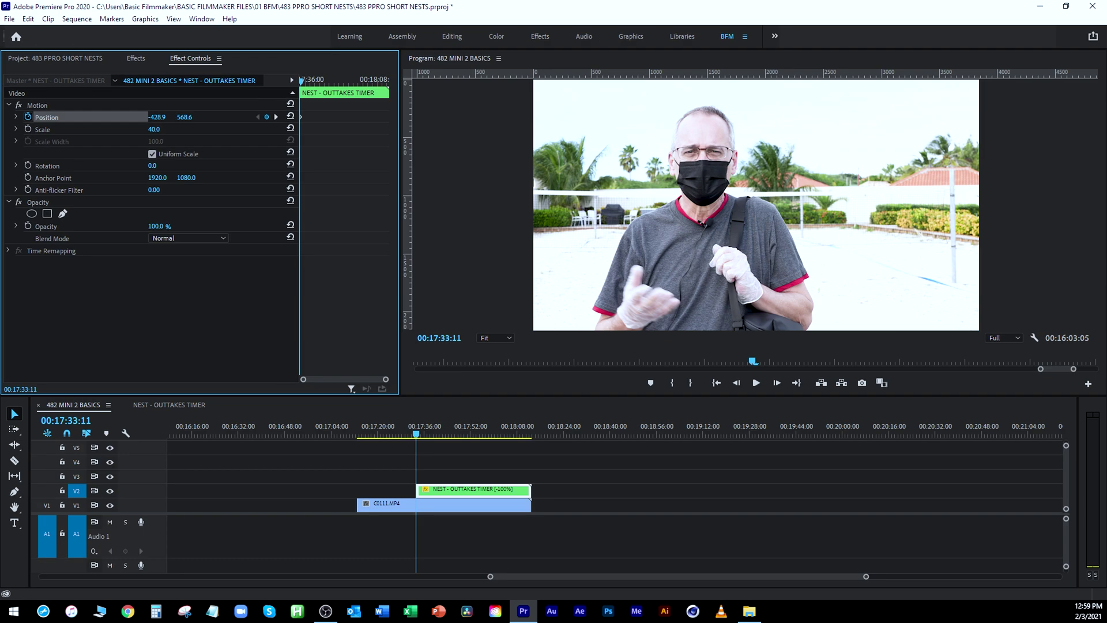
Play back the slide-in from just before the timer, then view the NEST - OUTTAKES TIMER sequence.
click(515, 418)
drag(515, 419, 413, 436)
key(space)
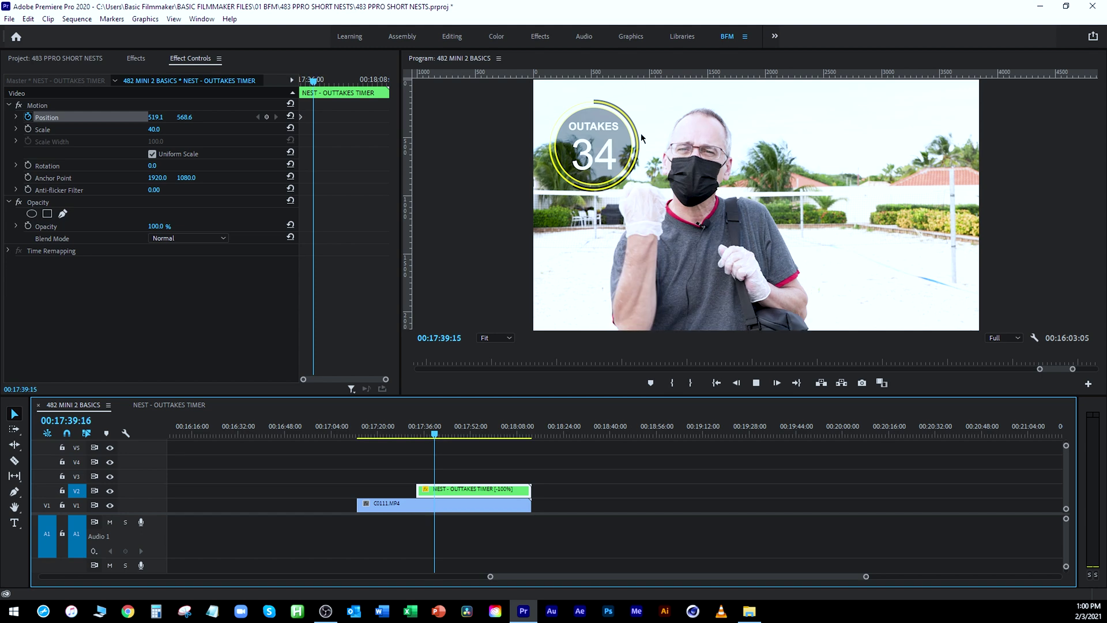
key(space)
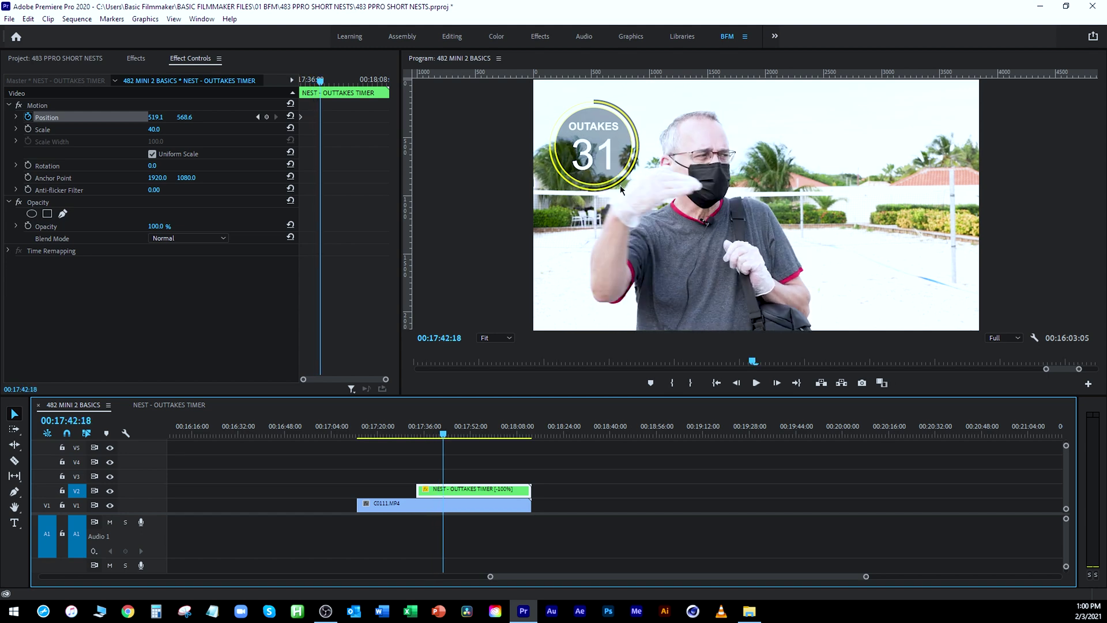
click(173, 405)
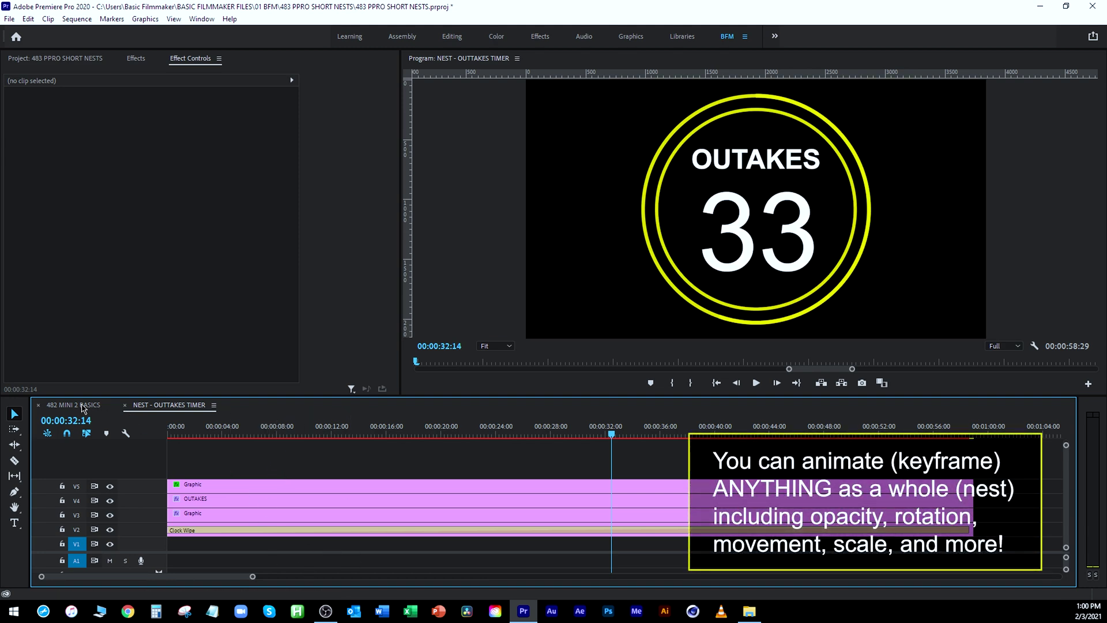
click(82, 406)
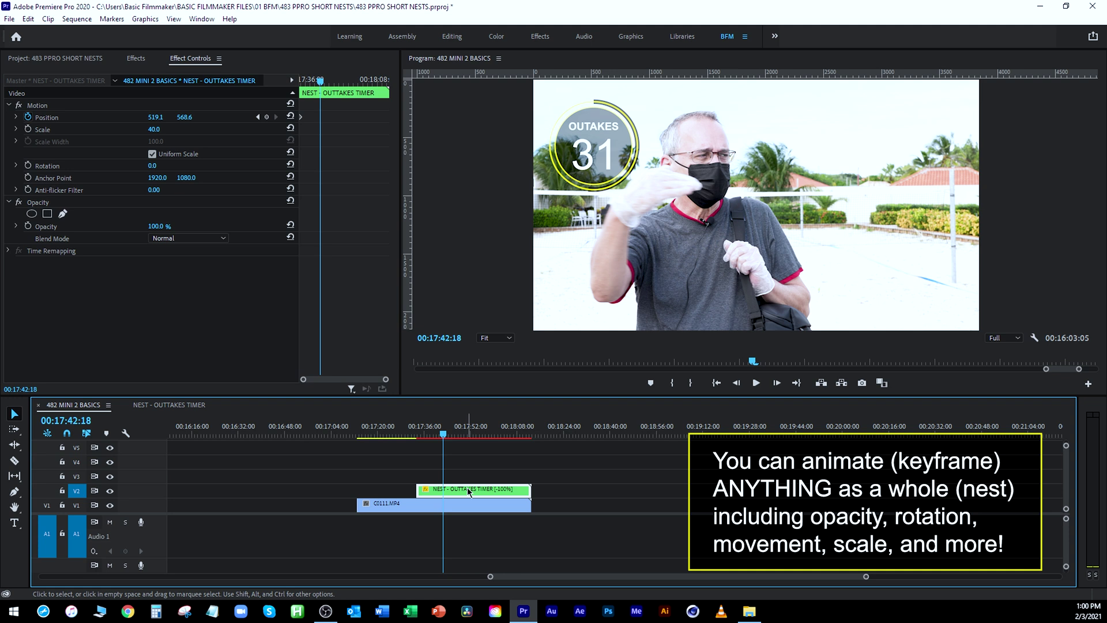